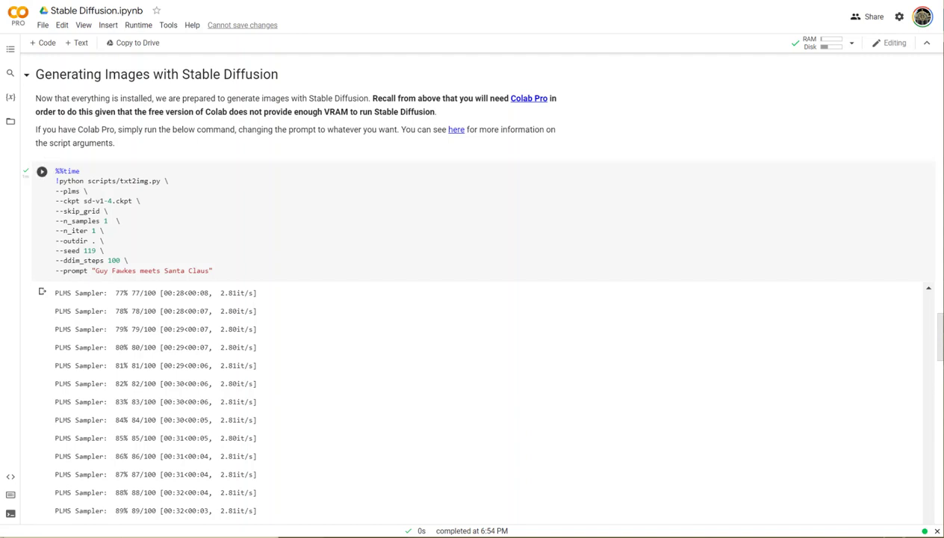
Review the generated Santa image and highlight the 1min 13s wall time.
scroll(472, 299, "down", 4)
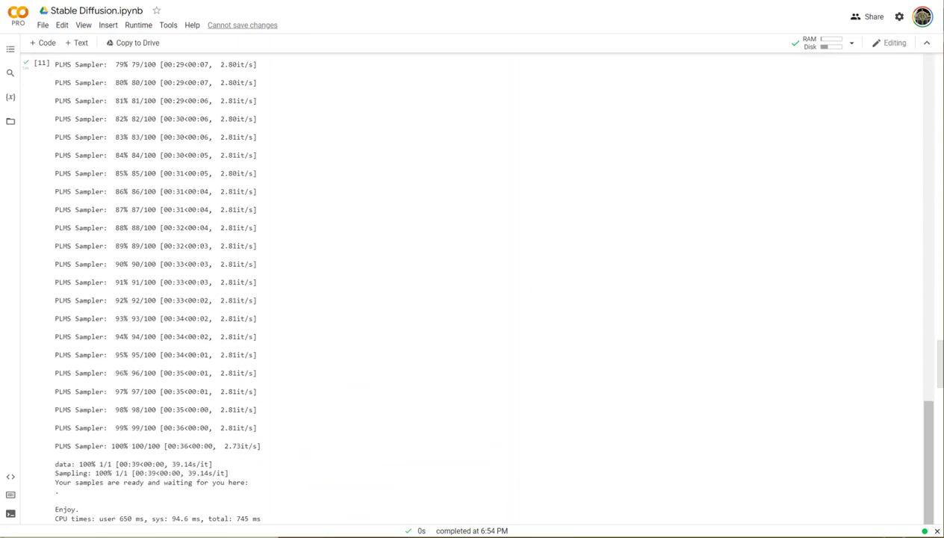
scroll(472, 298, "down", 1)
scroll(471, 299, "up", 1)
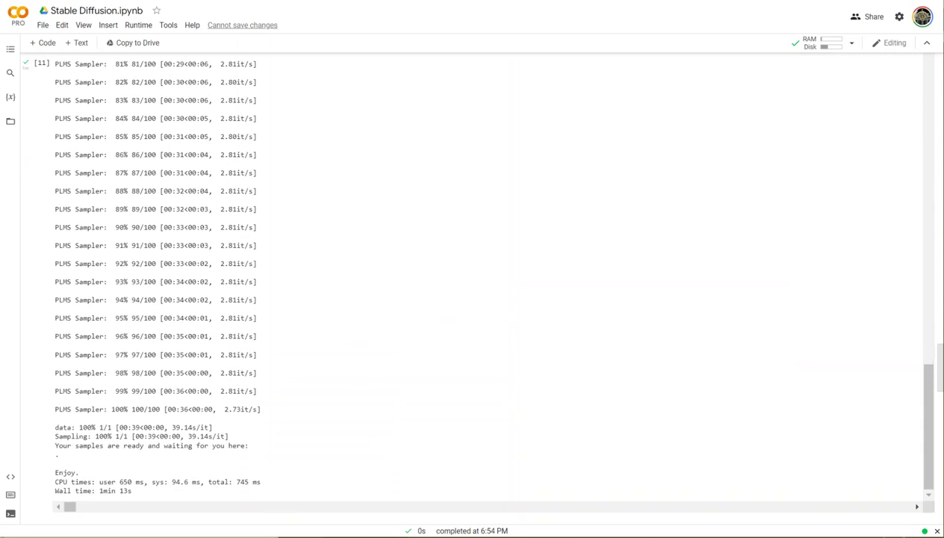
scroll(472, 283, "up", 1)
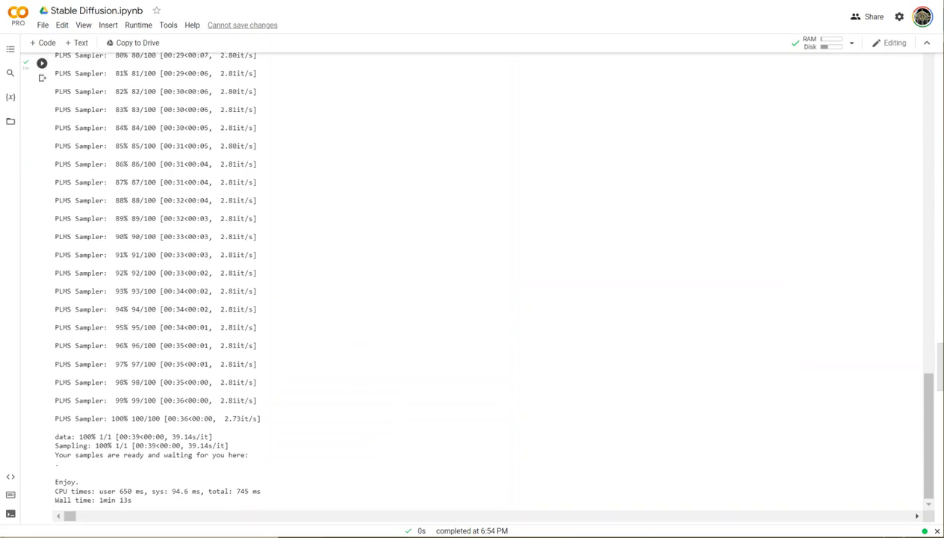
left_click_drag(96, 499, 131, 499)
Change the txt2img prompt from 'Guy Fawkes meets Santa Claus' to 'banksy meets Santa Claus'.
scroll(488, 279, "up", 5)
scroll(488, 279, "up", 15)
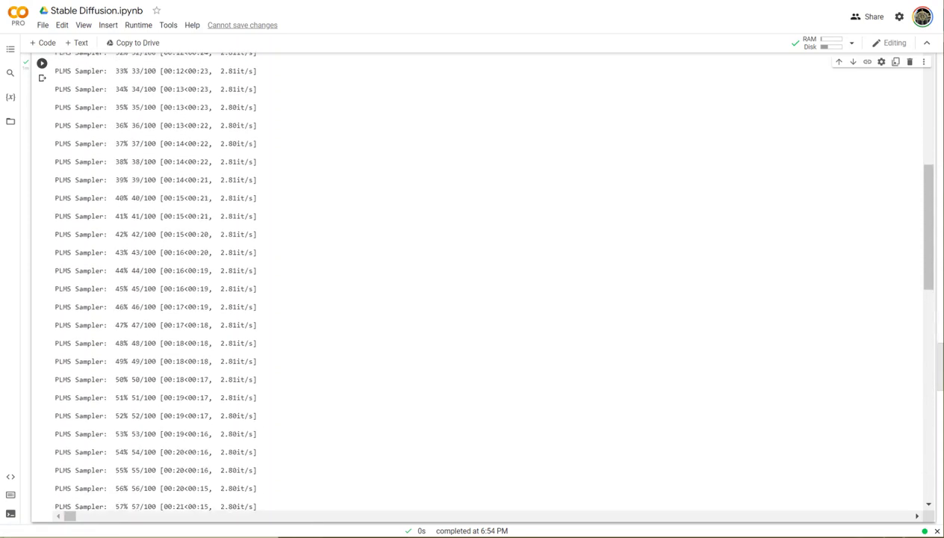
scroll(488, 278, "up", 6)
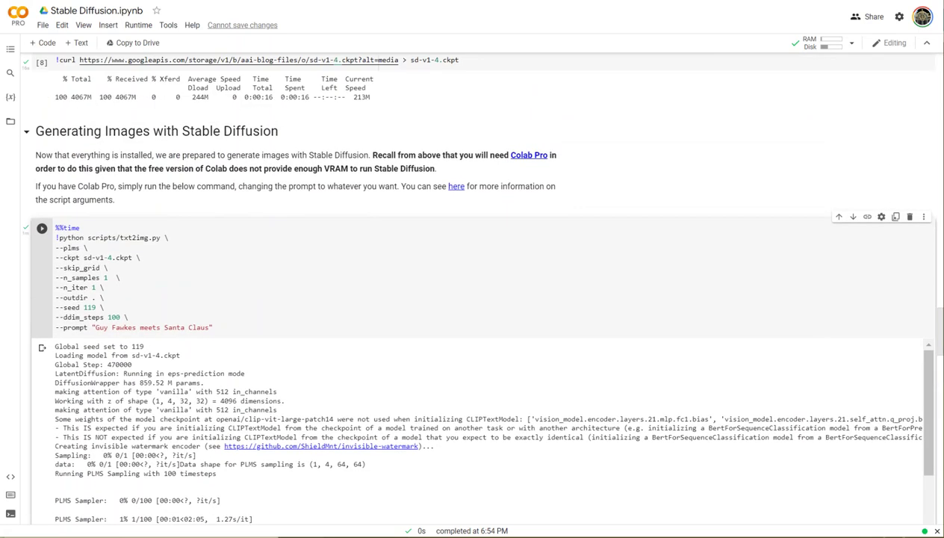
left_click_drag(95, 327, 210, 327)
left_click(213, 327)
scroll(478, 298, "down", 10)
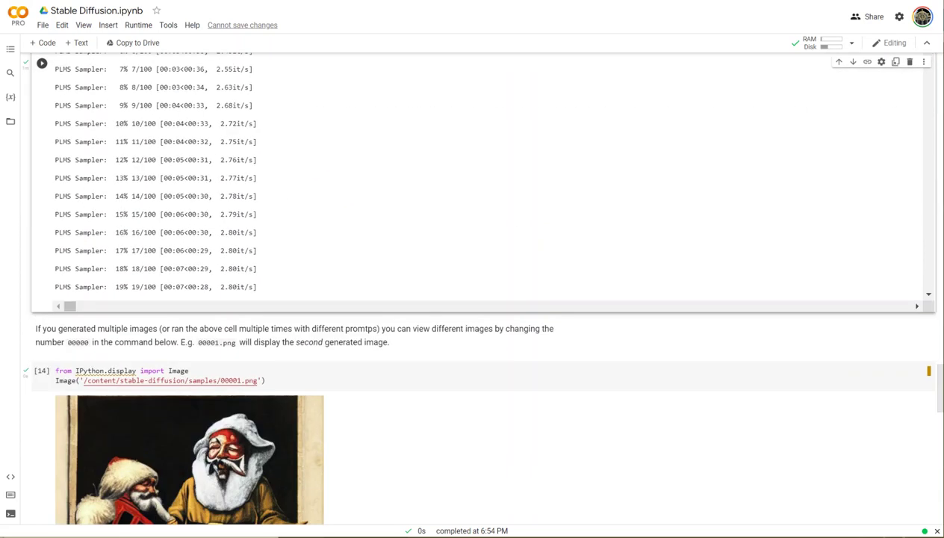
scroll(478, 298, "down", 3)
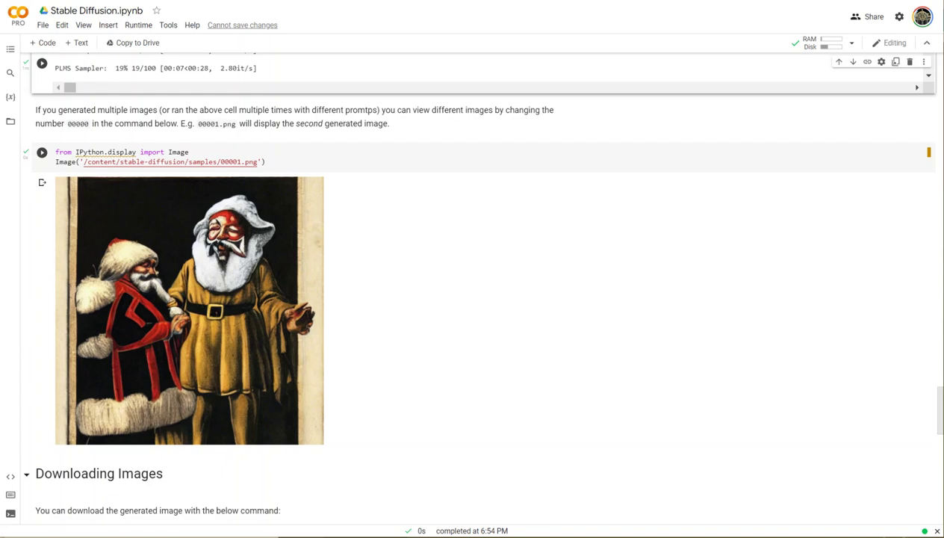
scroll(478, 299, "up", 10)
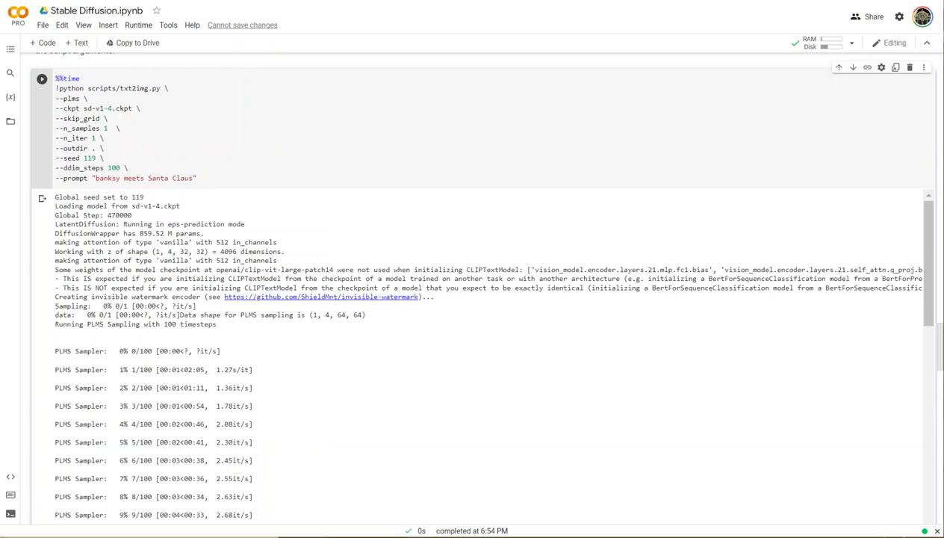
Rerun txt2img with the banksy prompt through all 100 PLMS steps, ending in an NSFW warning.
left_click(42, 78)
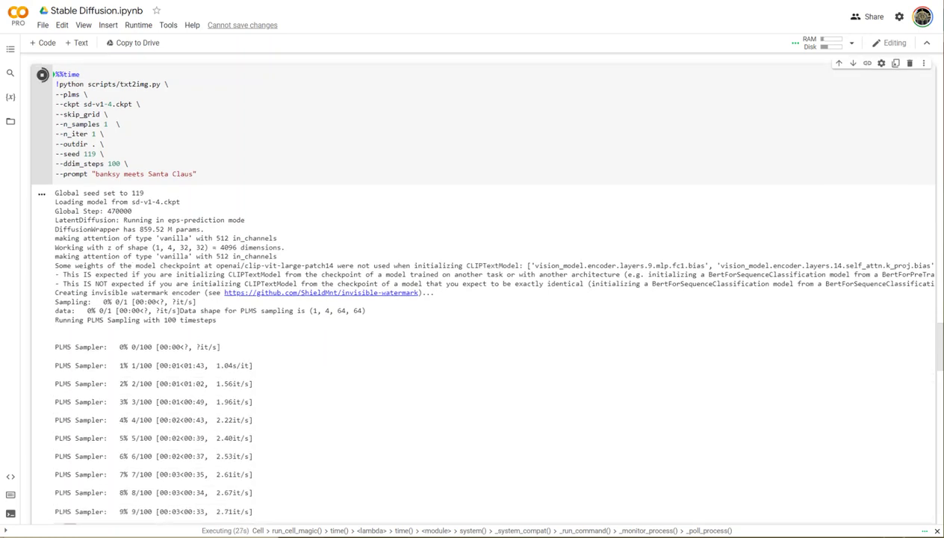
scroll(478, 284, "down", 3)
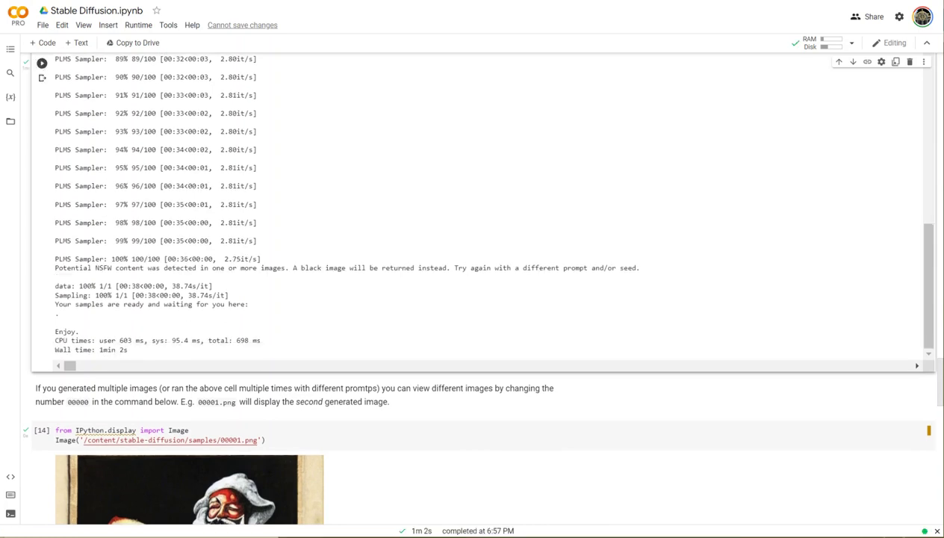
scroll(478, 299, "down", 1)
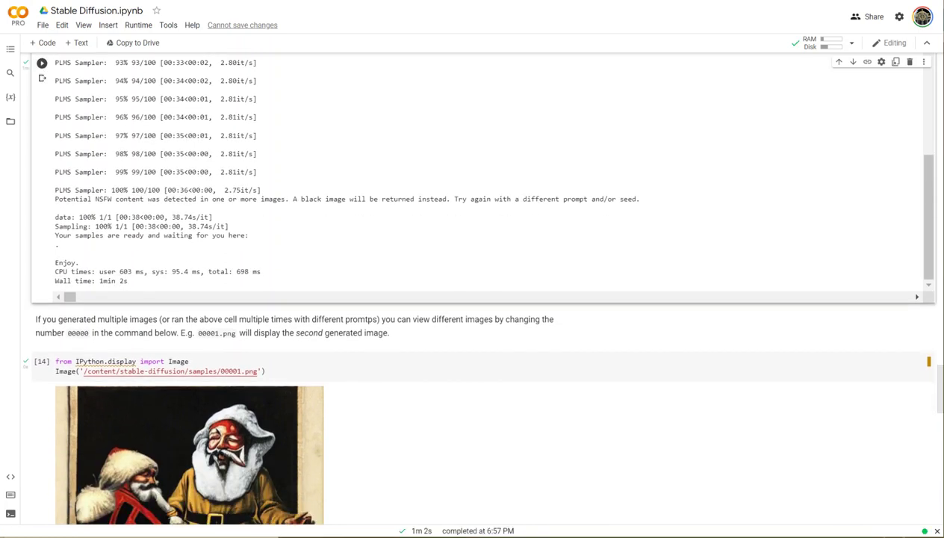
Change the displayed image from 00001.png to 00002.png and show the second sample.
scroll(478, 299, "down", 3)
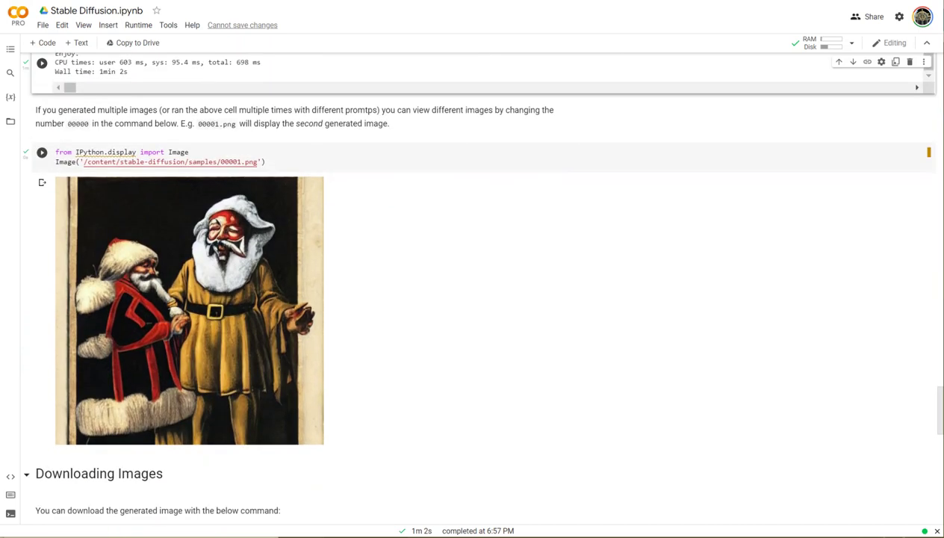
left_click(237, 161)
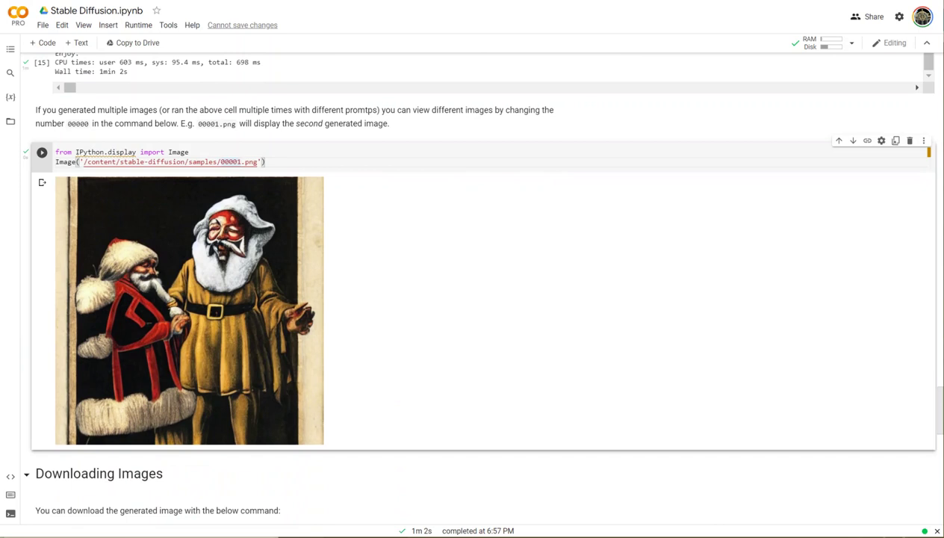
key("BackSpace")
type("2")
left_click(42, 152)
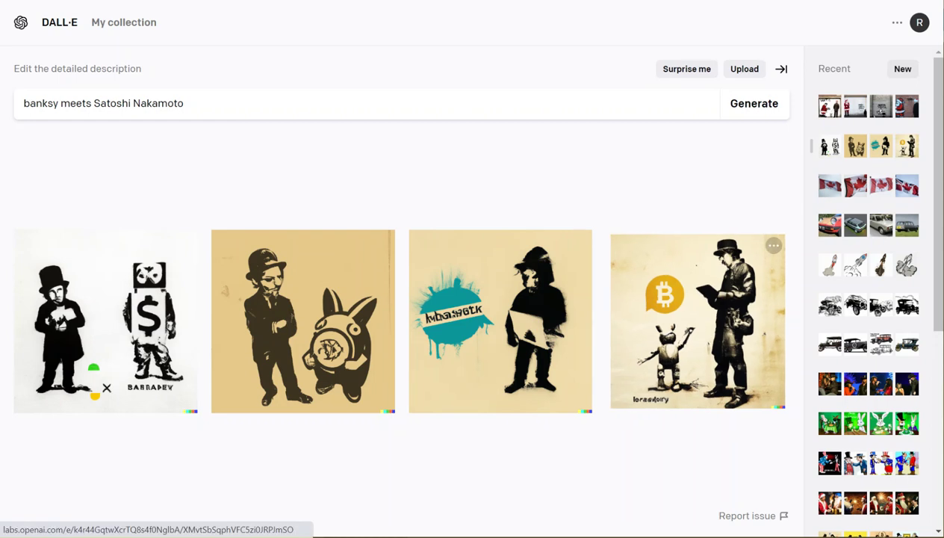
Reopen the saved 'british leyland car from the 2020s' generation from the Recent list.
left_click(830, 224)
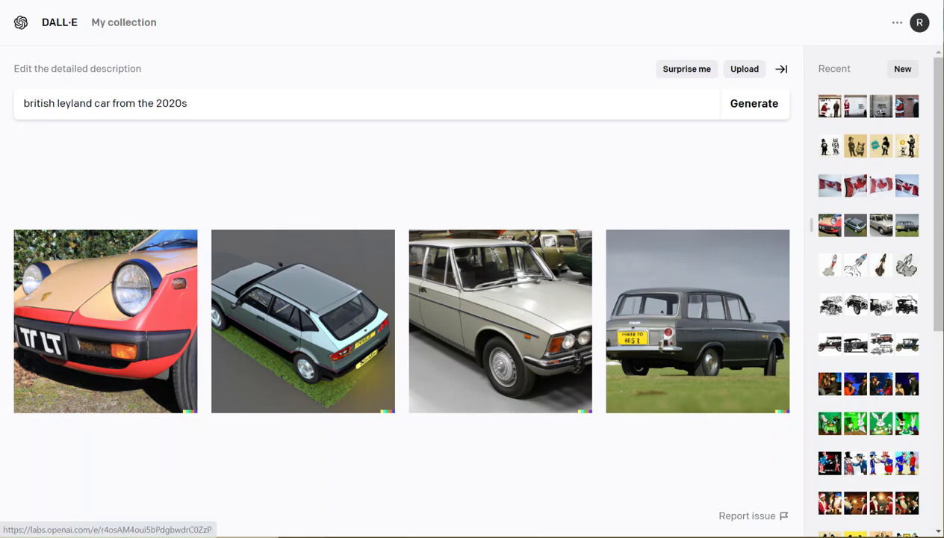
Reopen the Model T clip-art generation, then the Uncle Sam greeting John Bull set.
left_click(866, 305)
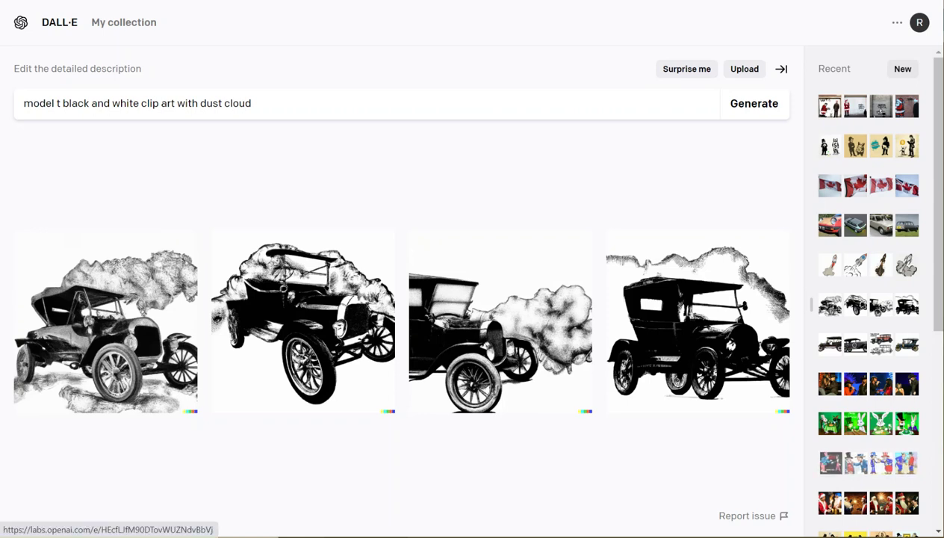
left_click(828, 462)
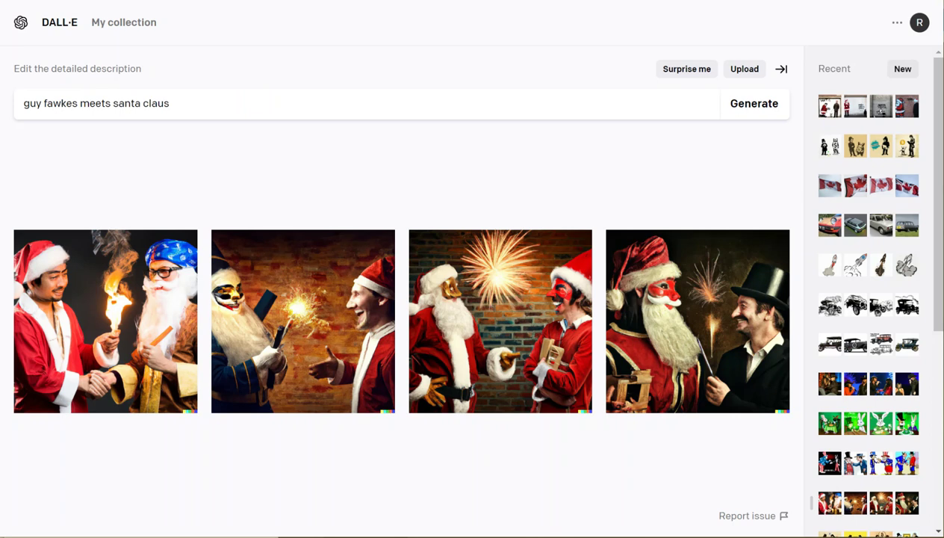
Replace the guy fawkes prompt with 'the easter bunny having dinner with santa claus'.
left_click_drag(89, 103, 170, 103)
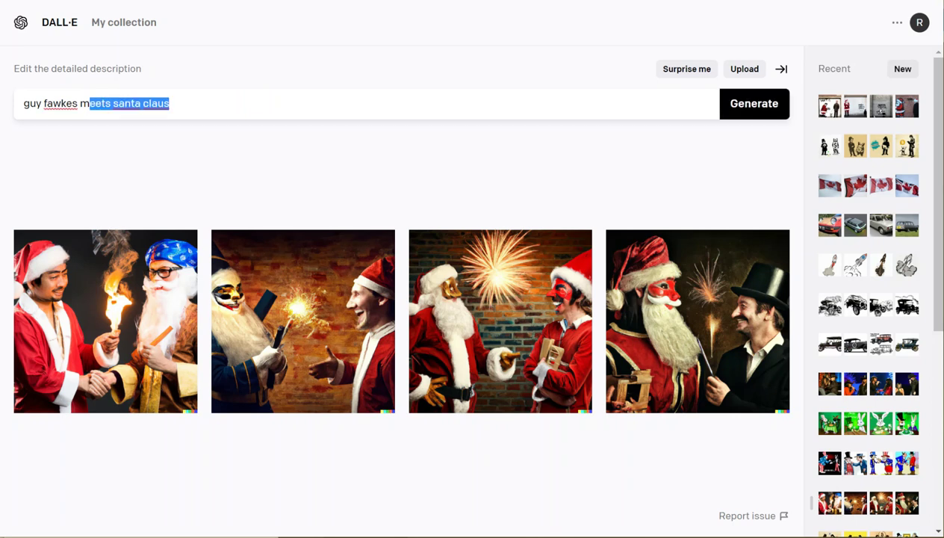
left_click_drag(24, 103, 170, 103)
type("the easter bunny hai")
key("BackSpace")
type("ving dinner with santa claus")
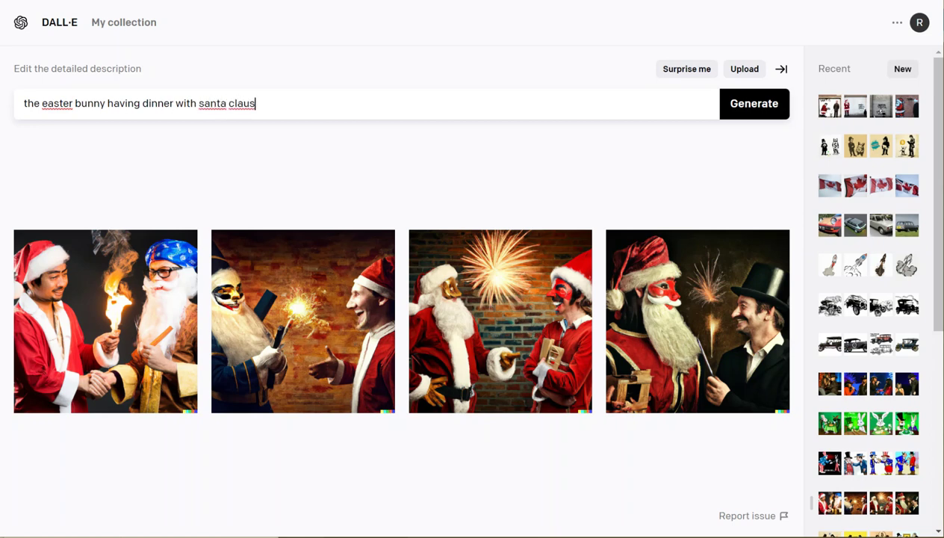
Submit the easter bunny dinner prompt to start generating four images.
key("Return")
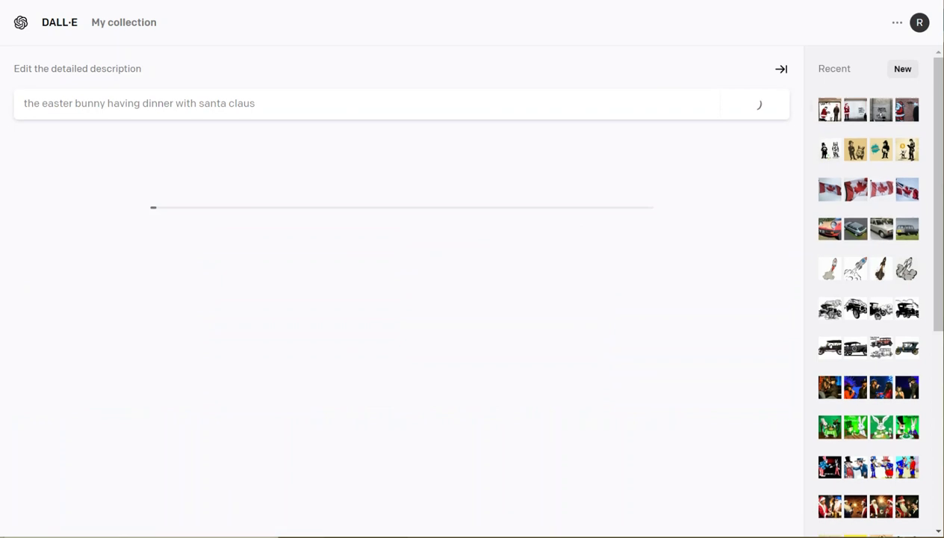